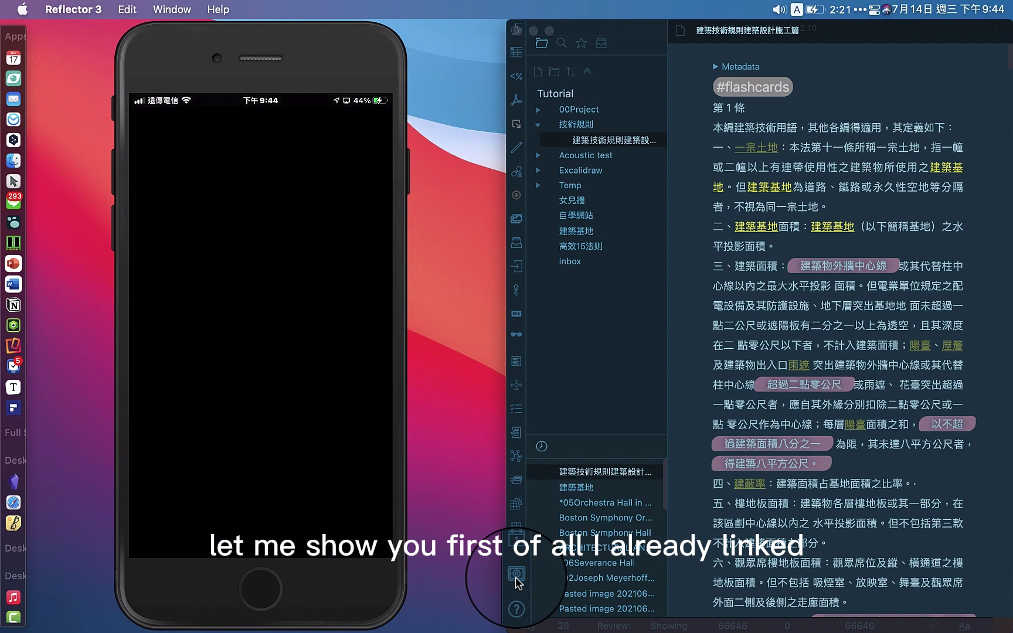
Open the iPhone Obsidian sidebar drawer and scroll through its vault panels and ribbon.
scroll(516, 577, "down", 1)
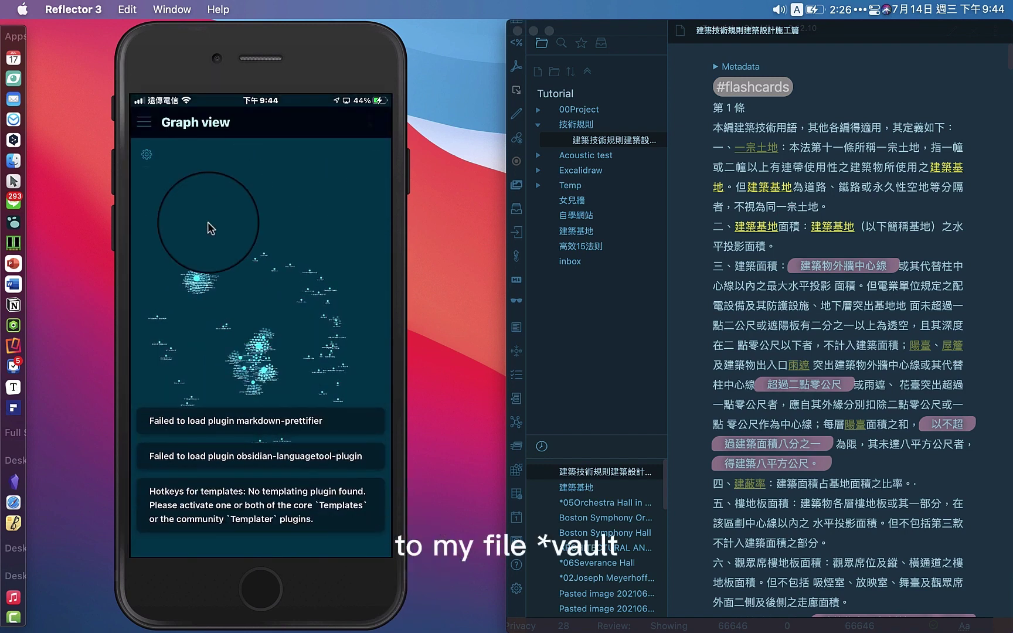
left_click(150, 121)
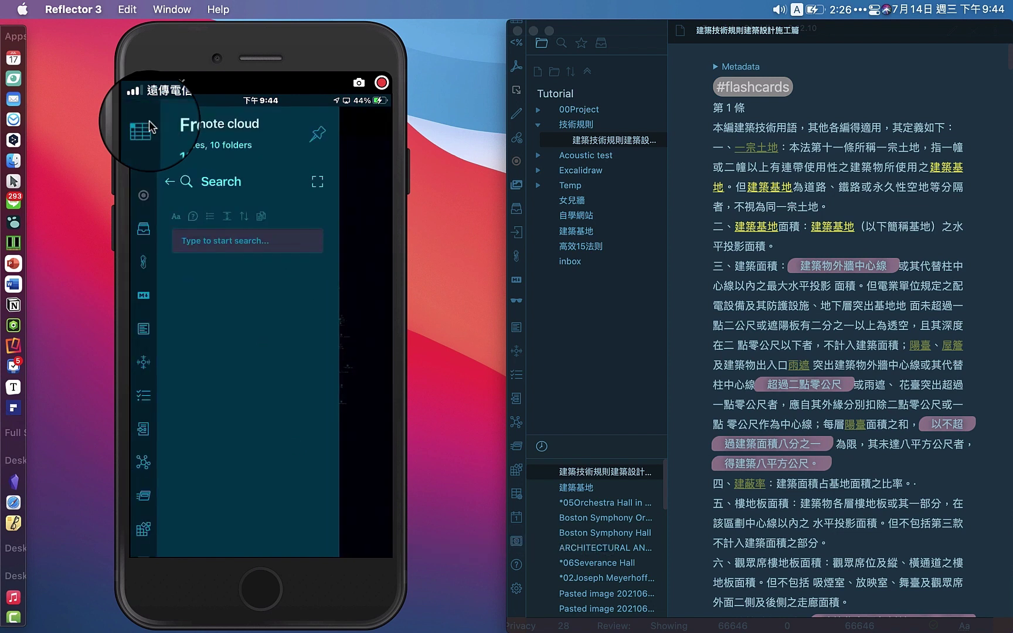
scroll(149, 120, "down", 5)
scroll(149, 120, "up", 2)
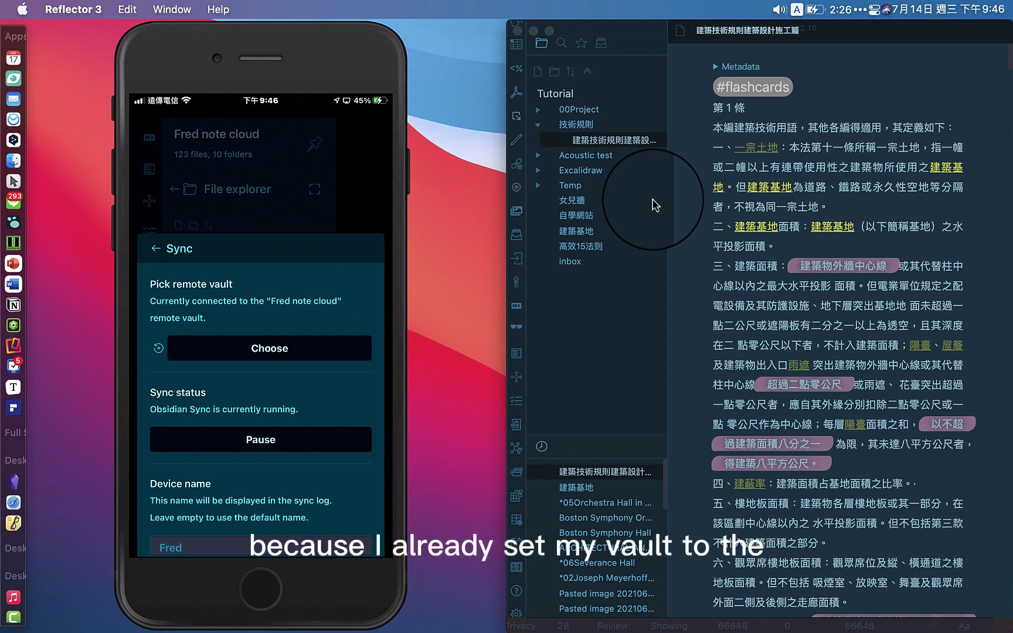
On the Mac, open the Sync plugin's options from the Core plugins list in Settings.
left_click(517, 598)
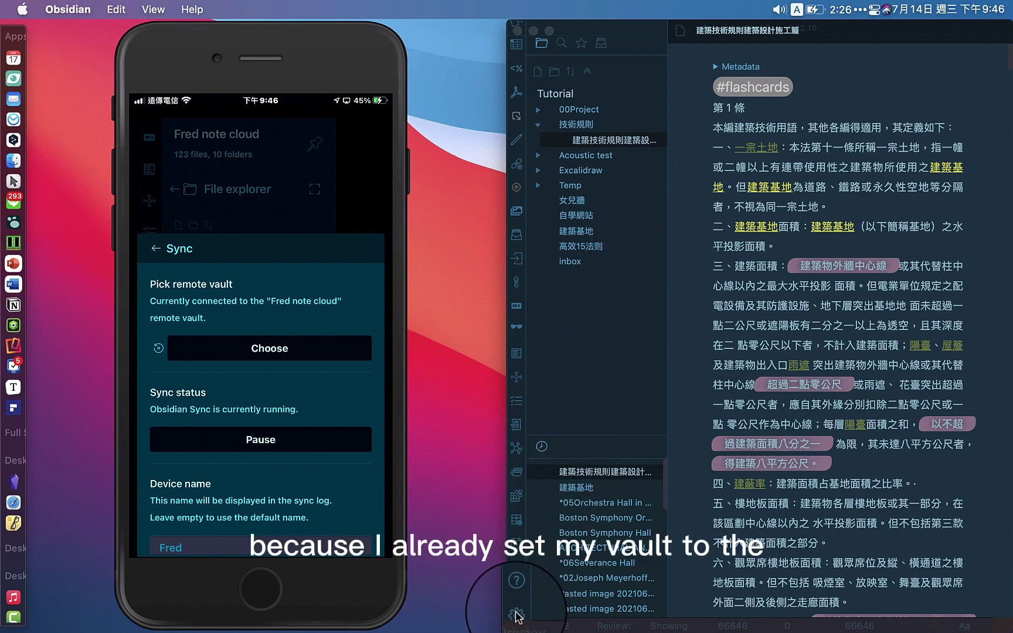
scroll(519, 617, "down", 1)
left_click(516, 577)
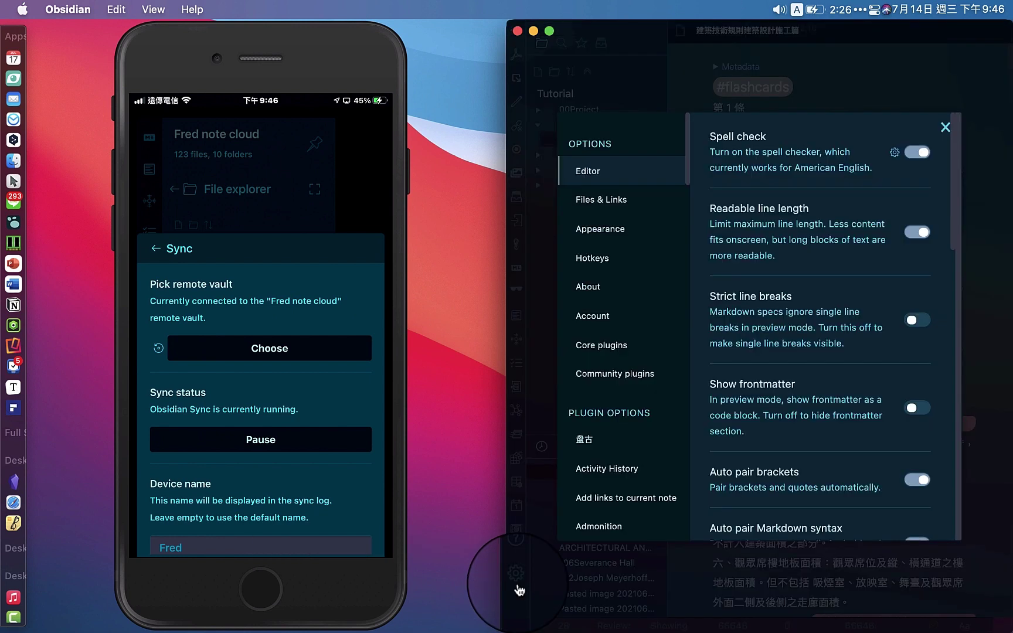
left_click(651, 381)
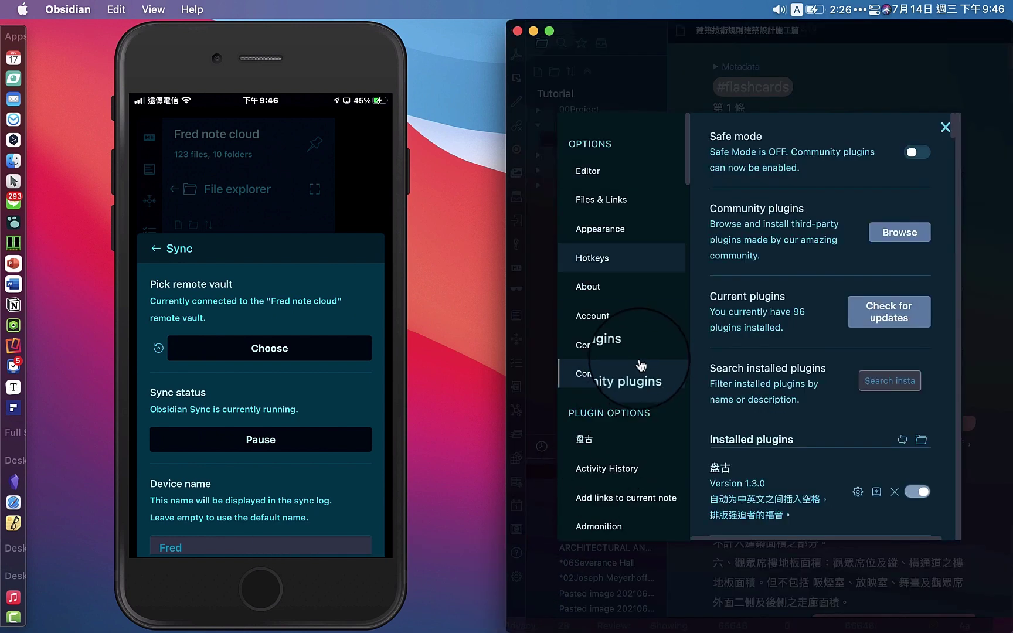
left_click(637, 351)
scroll(810, 435, "down", 3)
scroll(811, 436, "down", 5)
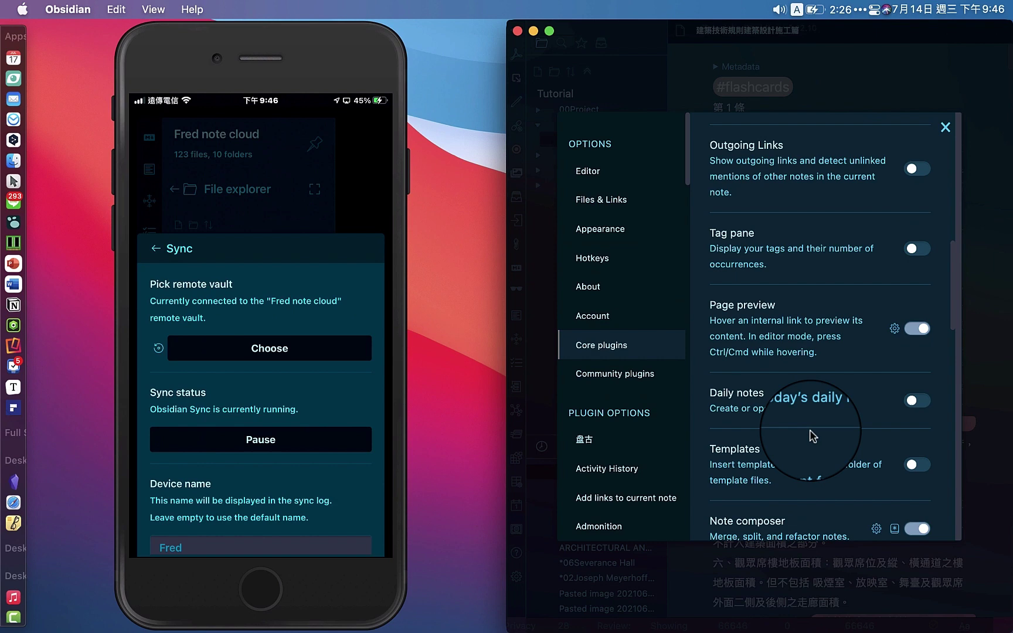
scroll(811, 437, "down", 5)
scroll(812, 437, "down", 3)
left_click(894, 541)
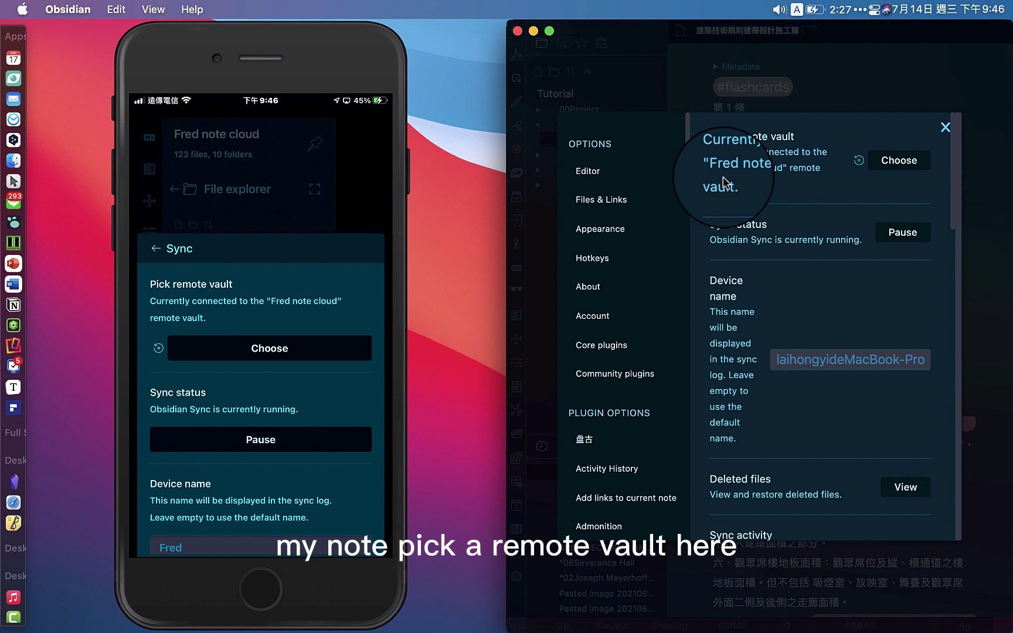
left_click(900, 170)
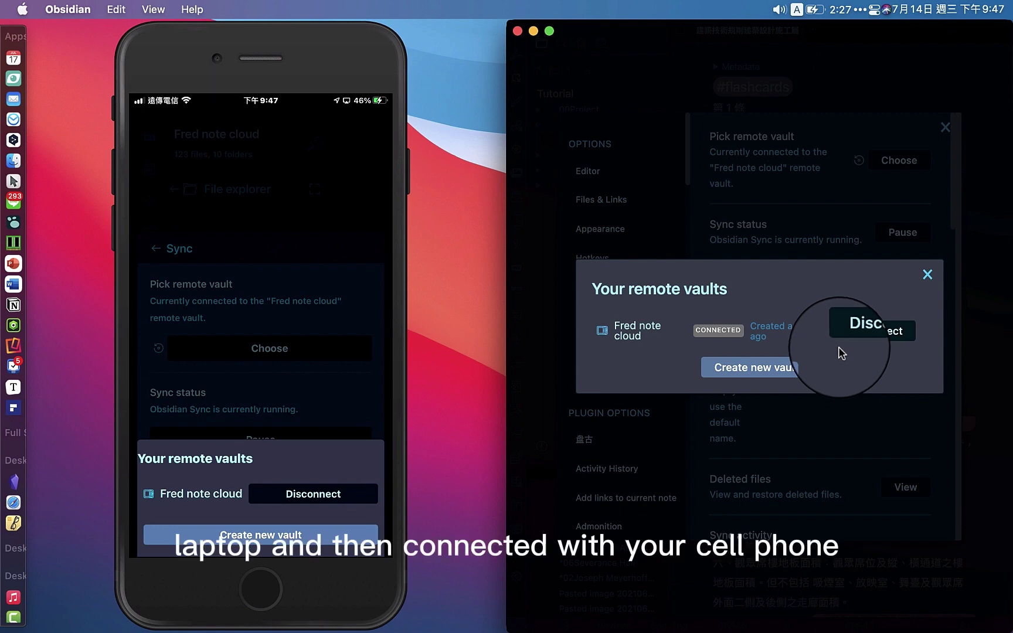
left_click(926, 275)
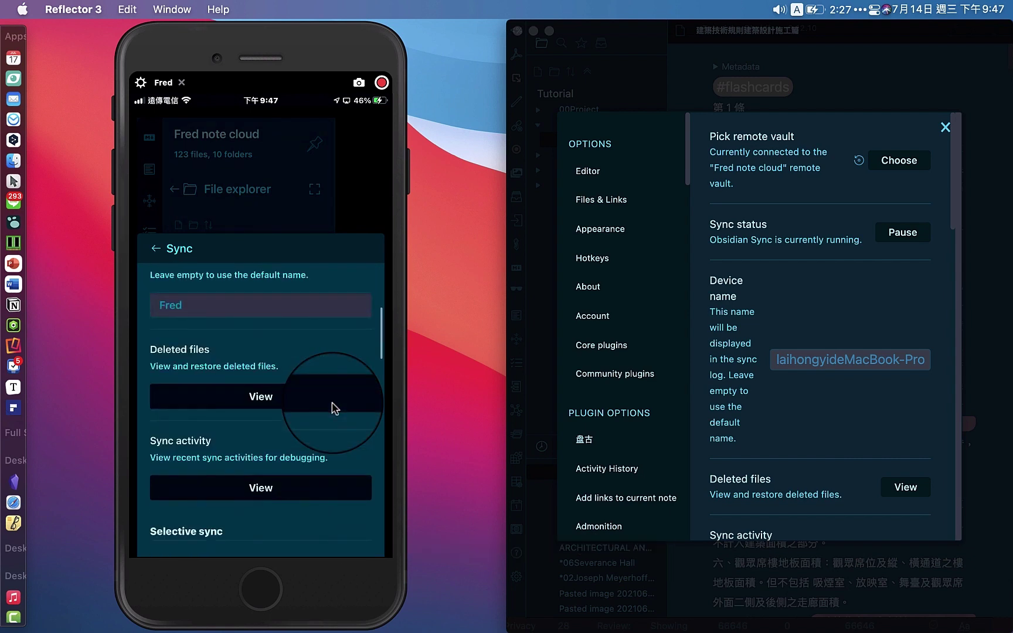
left_click(335, 409)
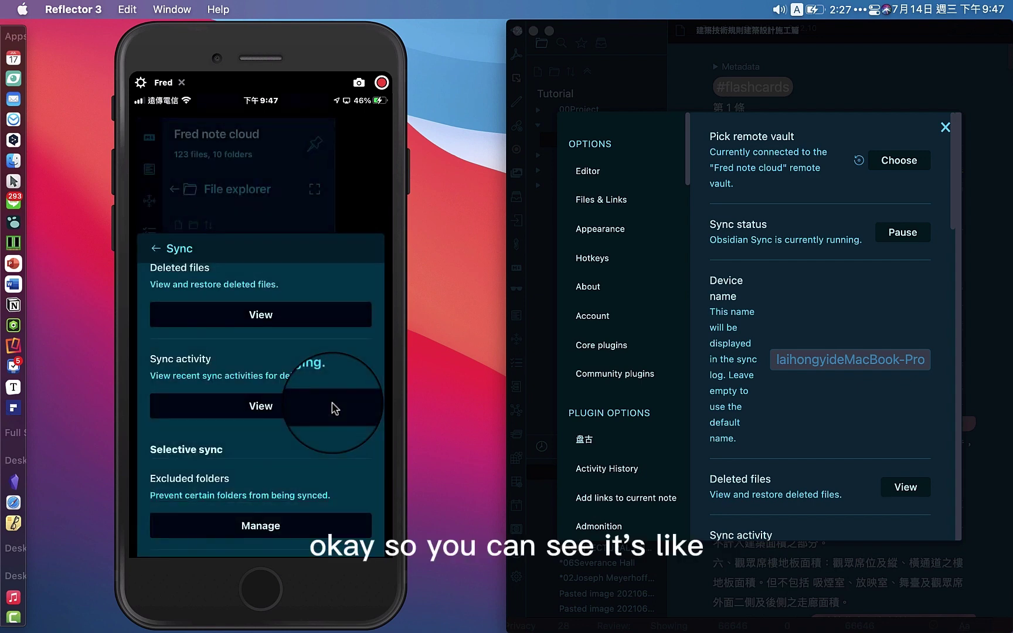
left_click(335, 408)
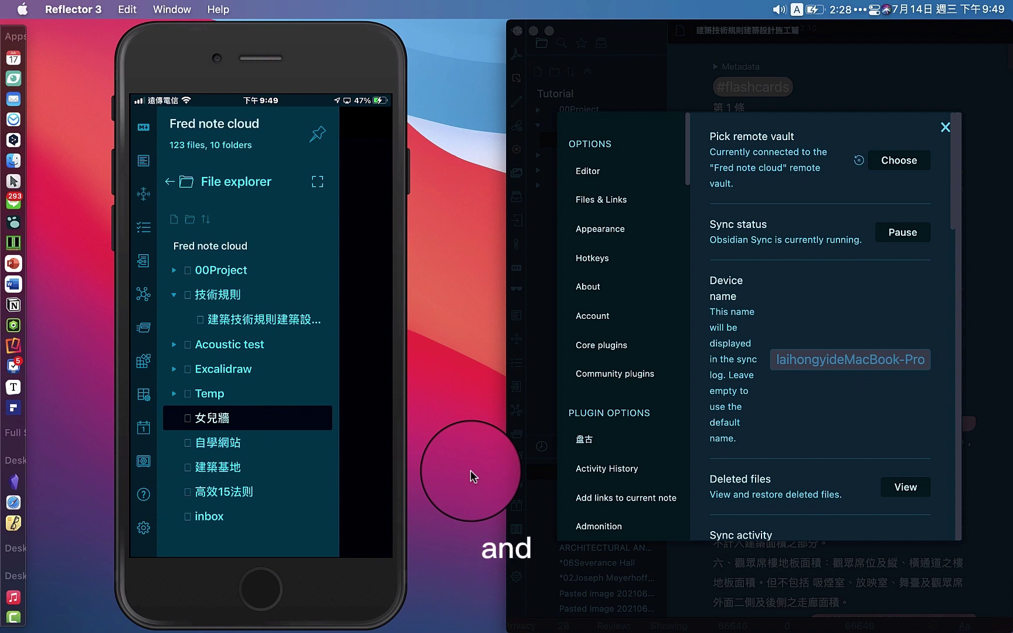
Close the Mac's Settings and open the empty 女兒牆 note for editing via the file explorer.
left_click(946, 127)
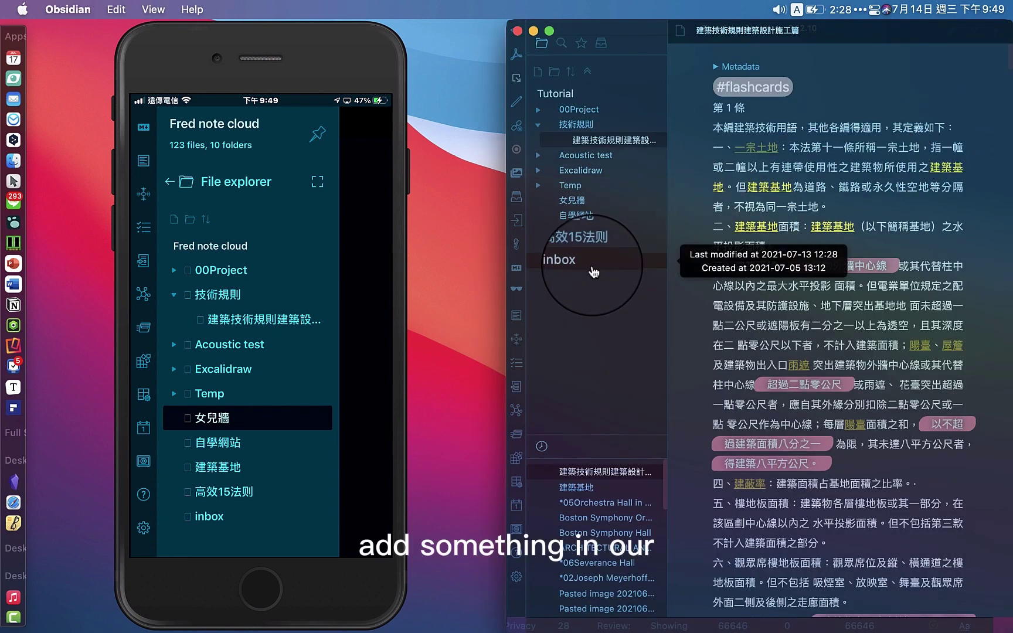
left_click(570, 261)
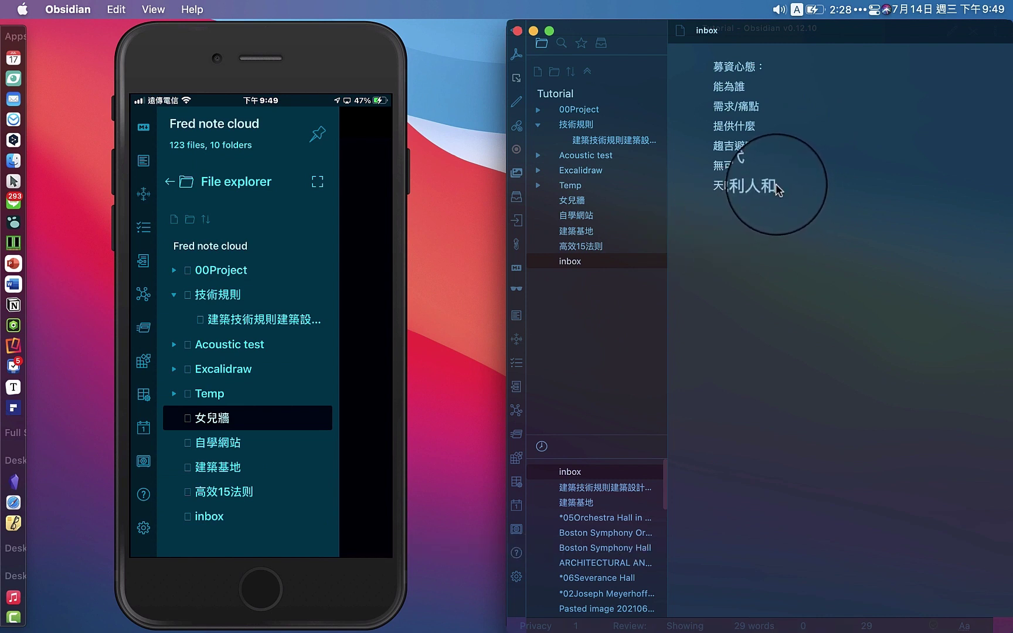
left_click(610, 202)
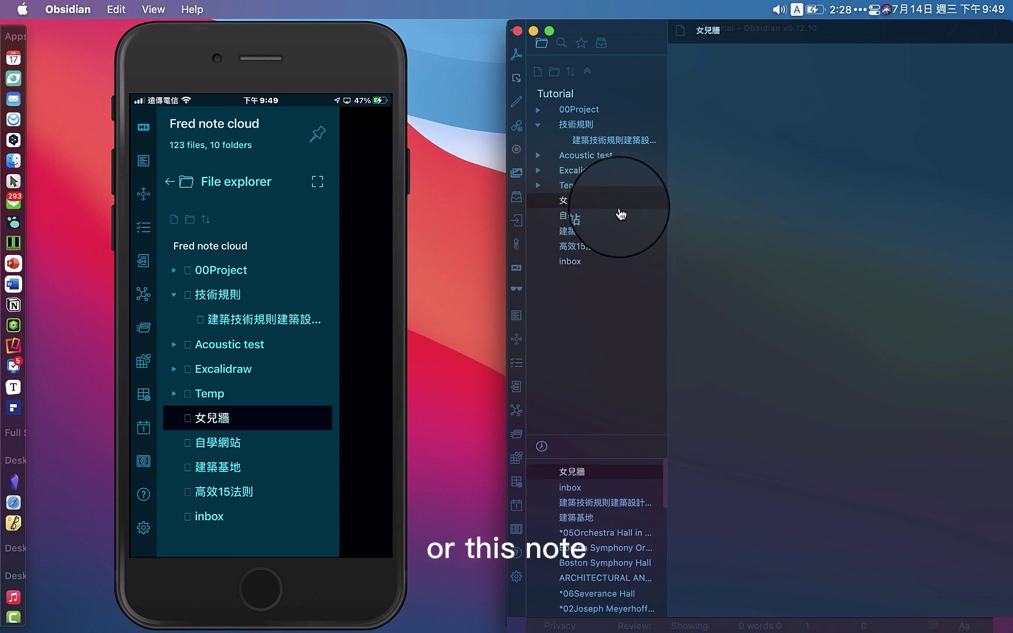
left_click(763, 221)
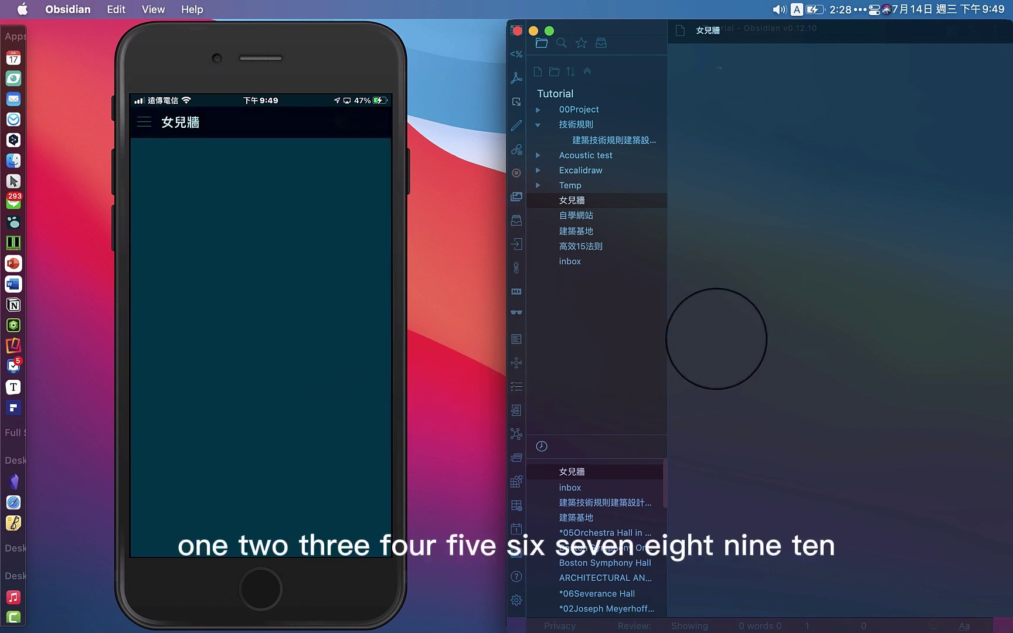
type("12345678")
type("910")
key("Return")
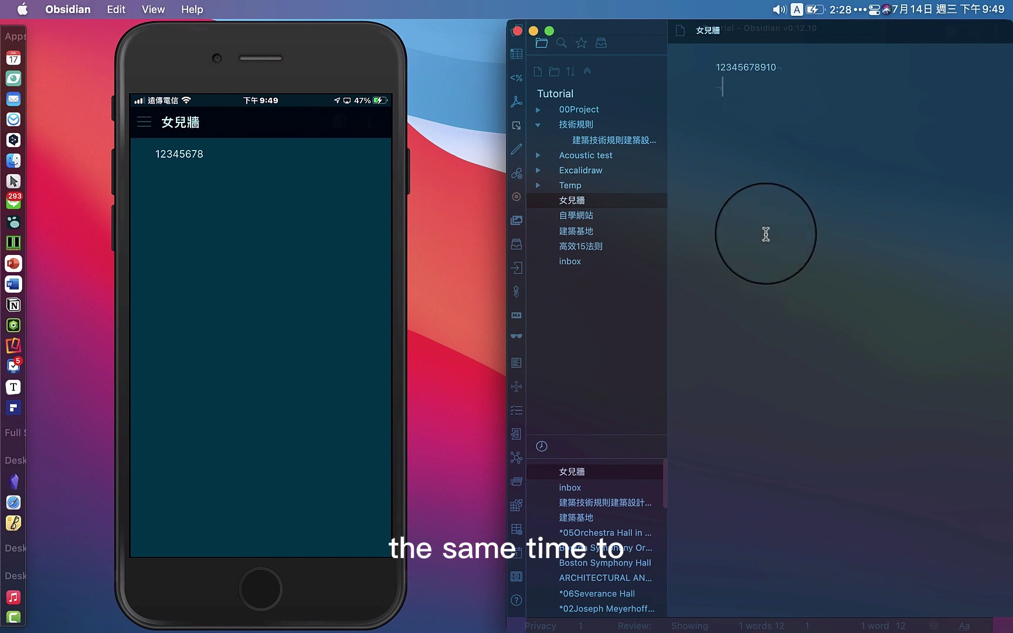
type("kglk;sdf")
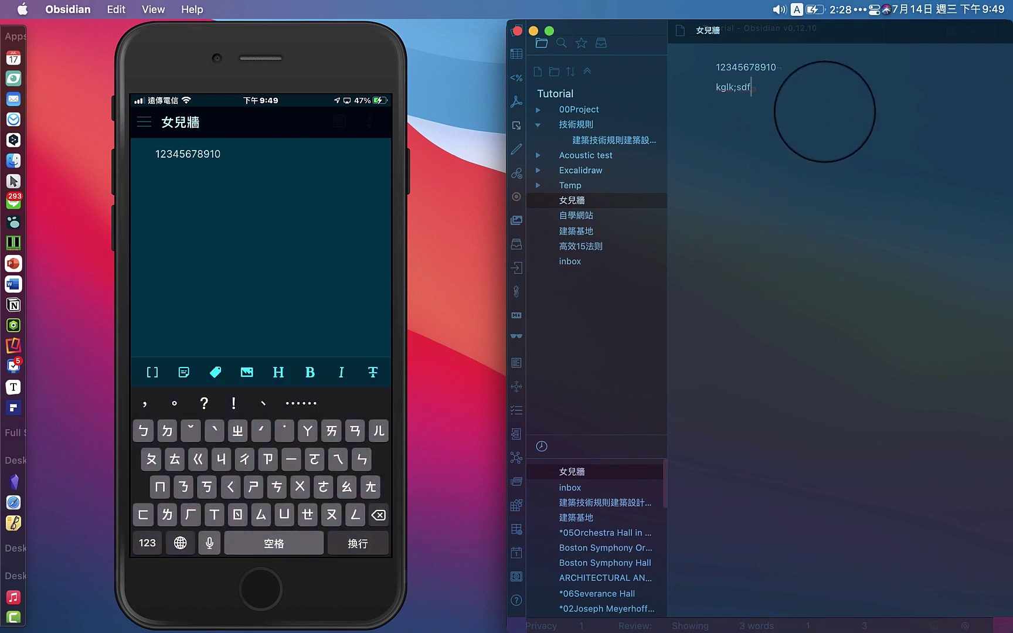
type("g")
key("Return")
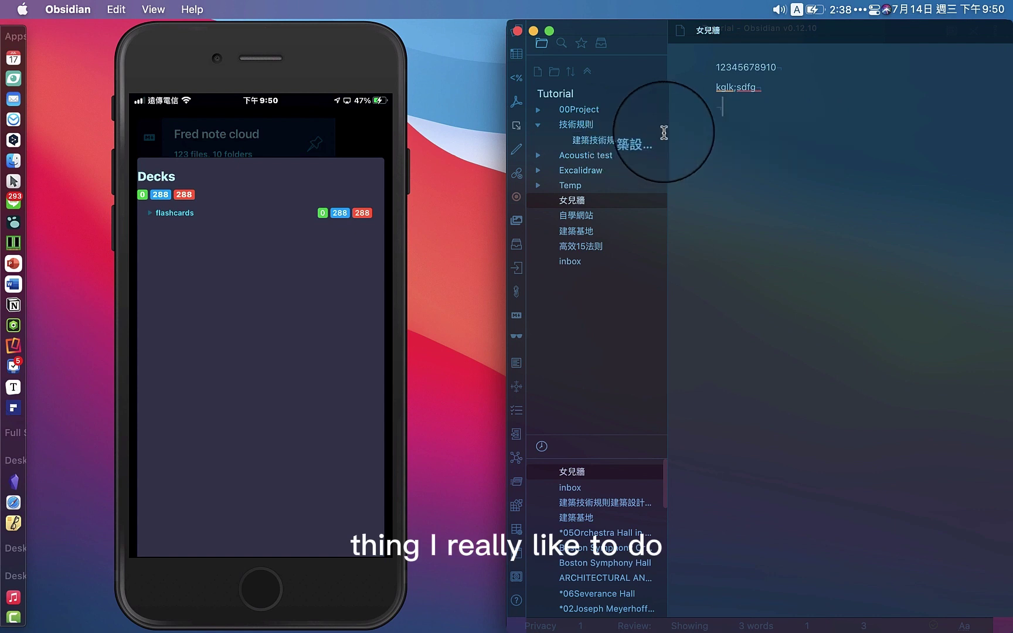
Select all text in the Mac's 女兒牆 note and delete it.
key("super+a")
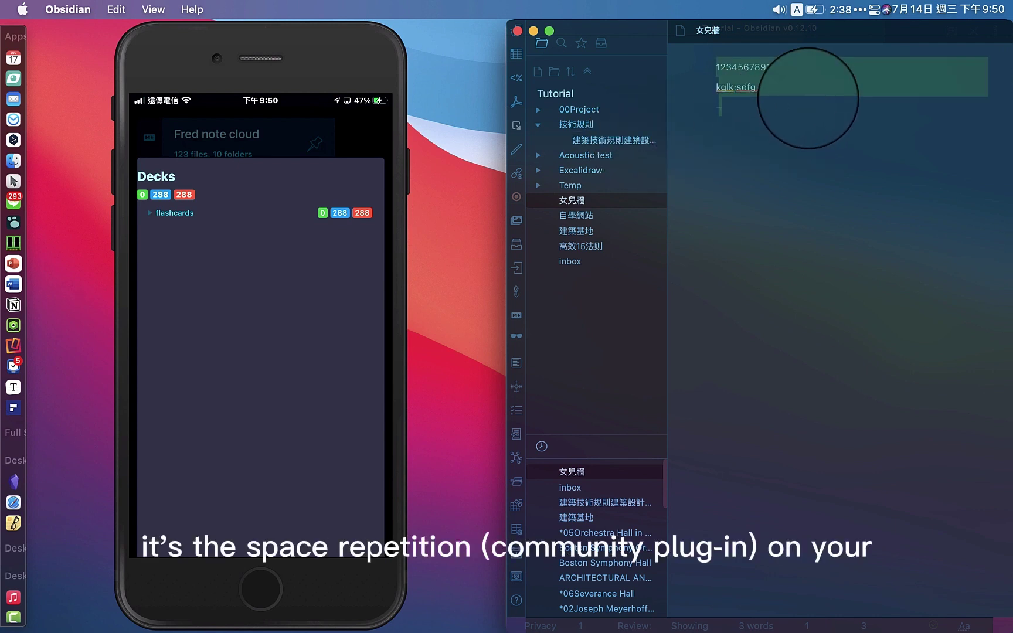
key("BackSpace")
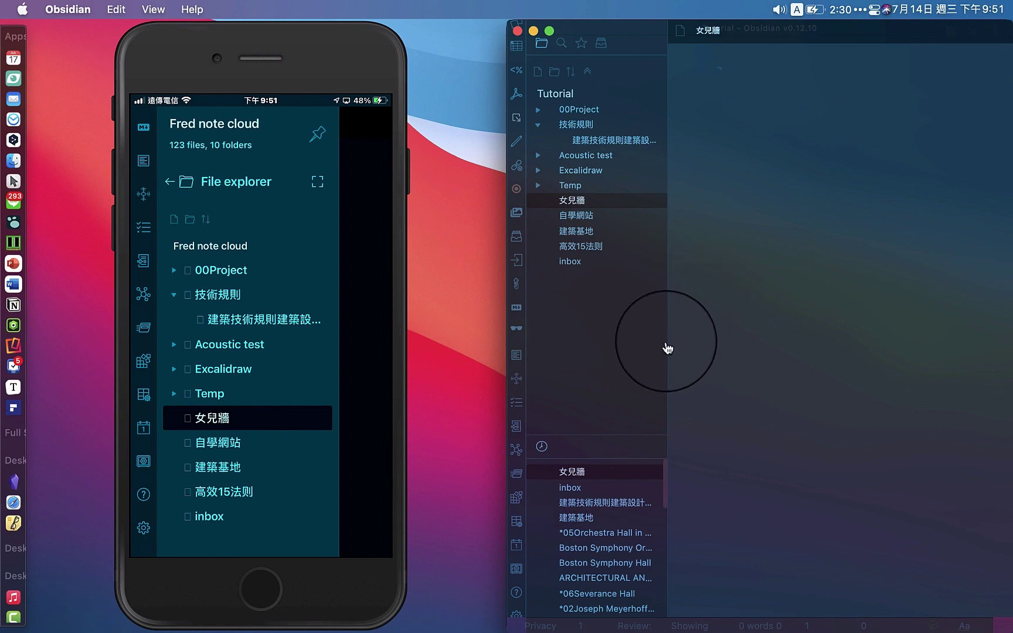
Reopen the Mac's Sync settings after scrolling through the Core plugins list.
left_click(518, 584)
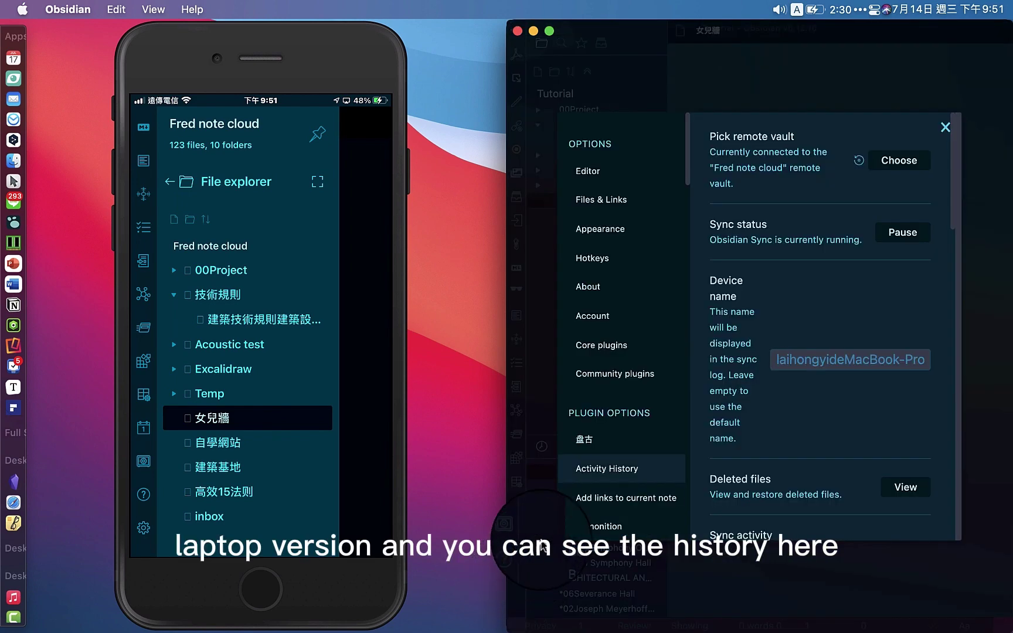
left_click(653, 353)
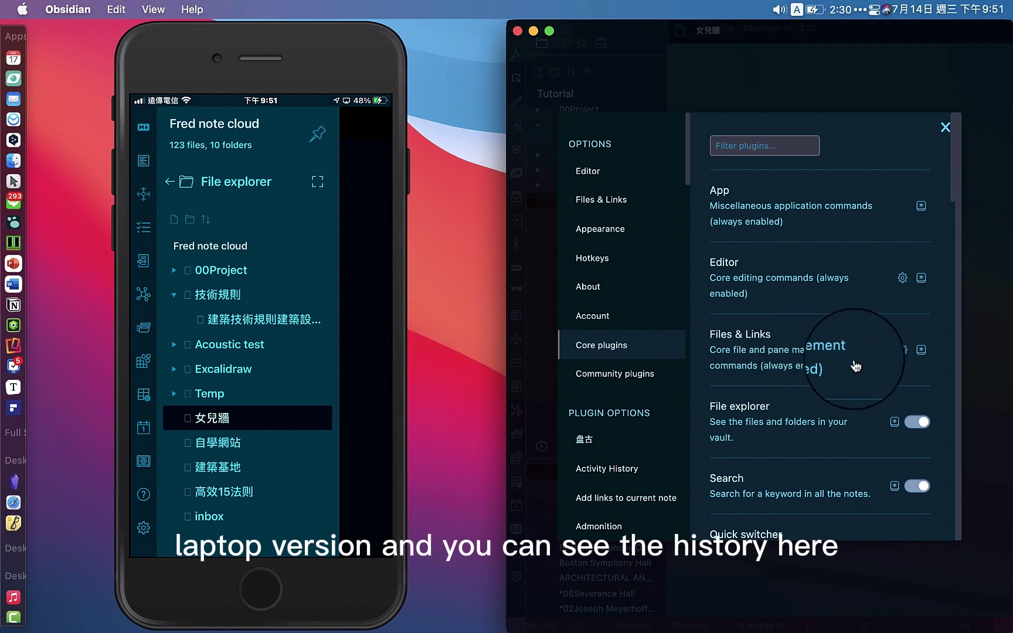
scroll(874, 355, "down", 5)
scroll(897, 347, "down", 5)
scroll(892, 345, "down", 5)
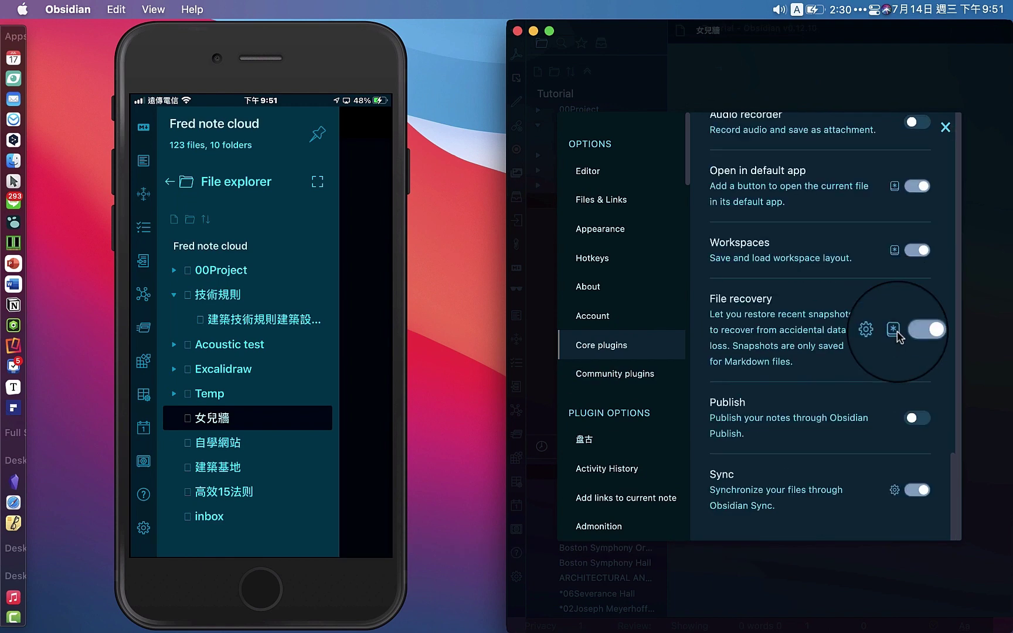
left_click(878, 488)
Check the Sync log for the 女兒牆 uploads and scroll down to the vault configuration options.
scroll(883, 456, "down", 2)
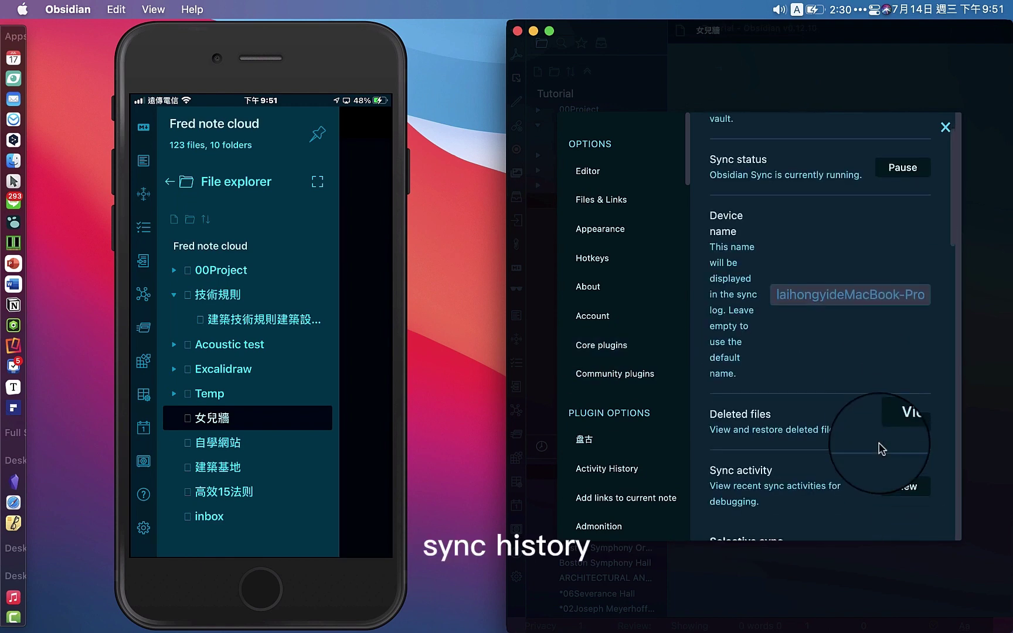
scroll(882, 453, "down", 2)
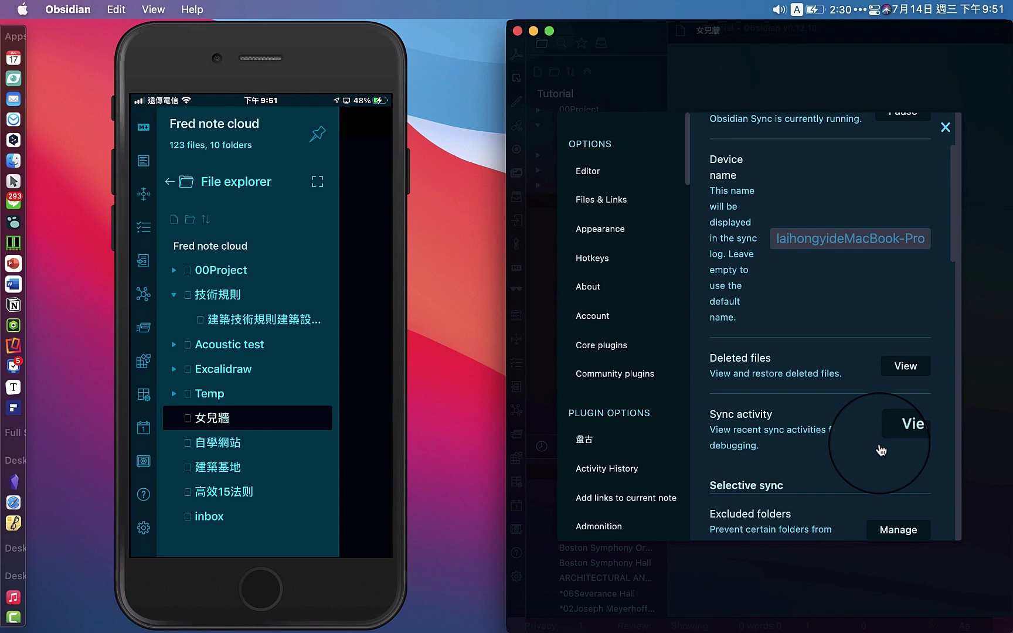
scroll(881, 411, "down", 2)
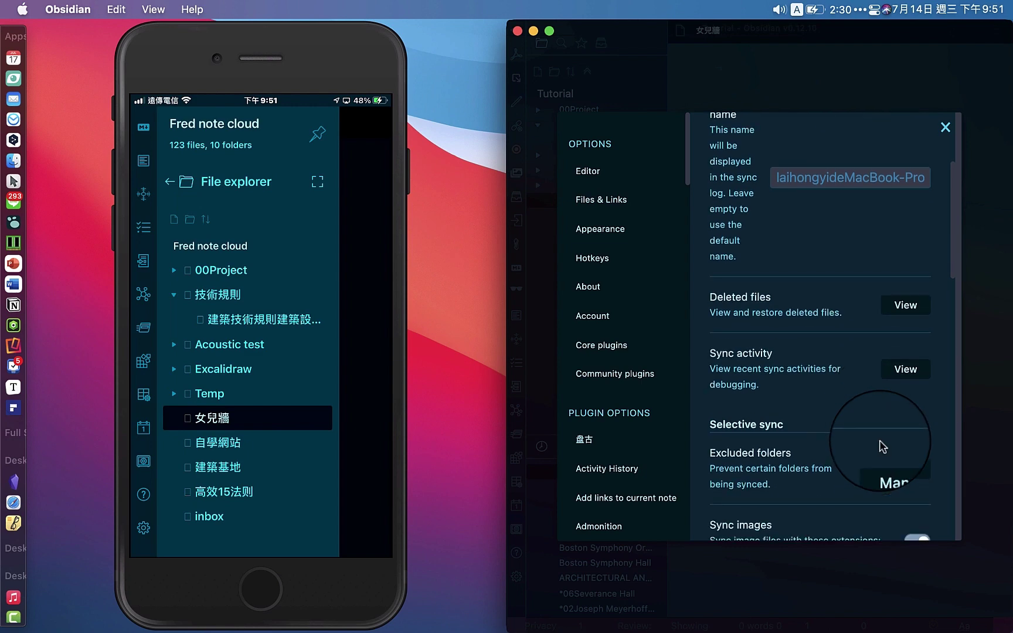
scroll(915, 363, "down", 3)
left_click(913, 278)
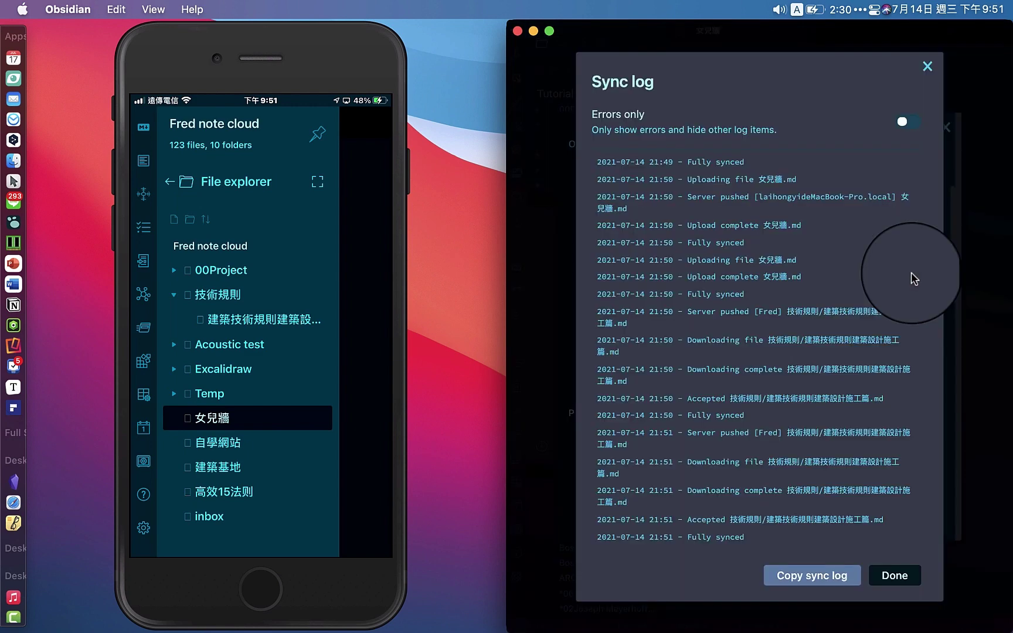
left_click(895, 575)
scroll(881, 385, "down", 2)
scroll(880, 385, "down", 4)
scroll(880, 384, "down", 5)
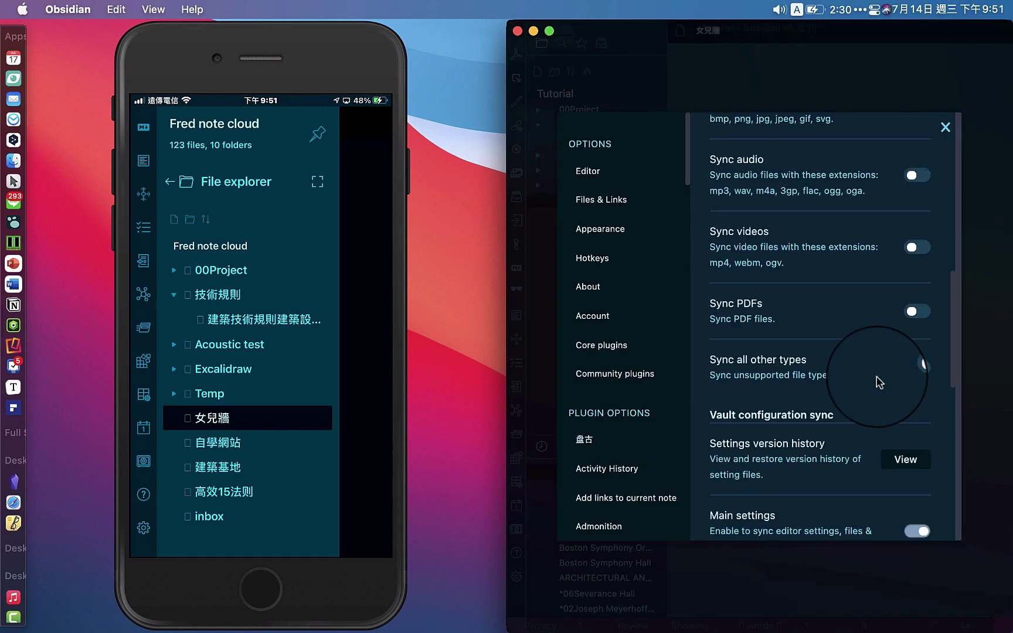
scroll(879, 383, "down", 7)
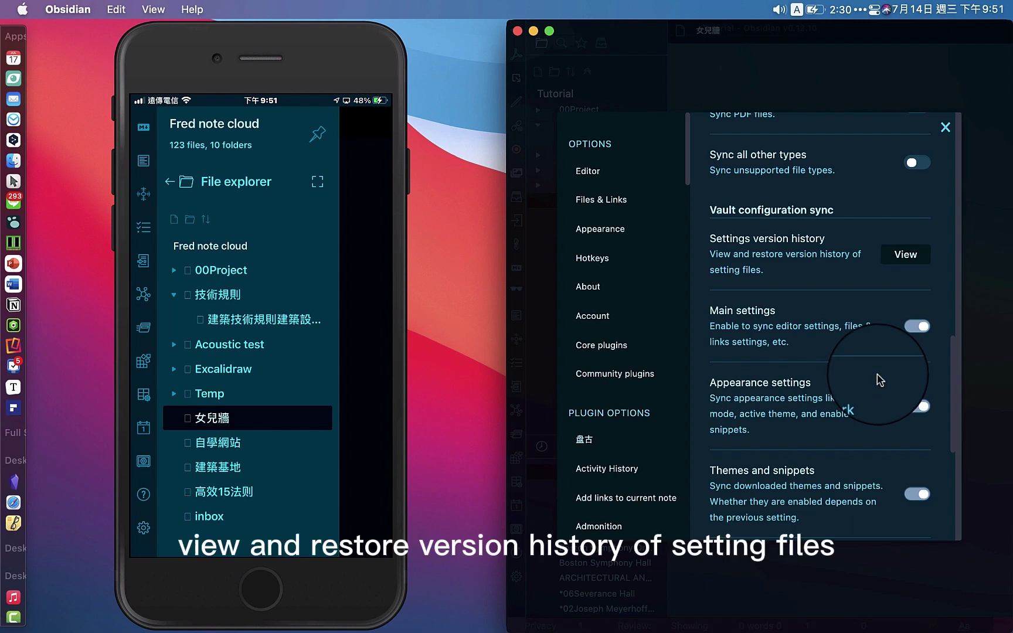
Browse the Deleted files history with the arrow keys, close it, and scroll the Sync settings.
left_click(906, 256)
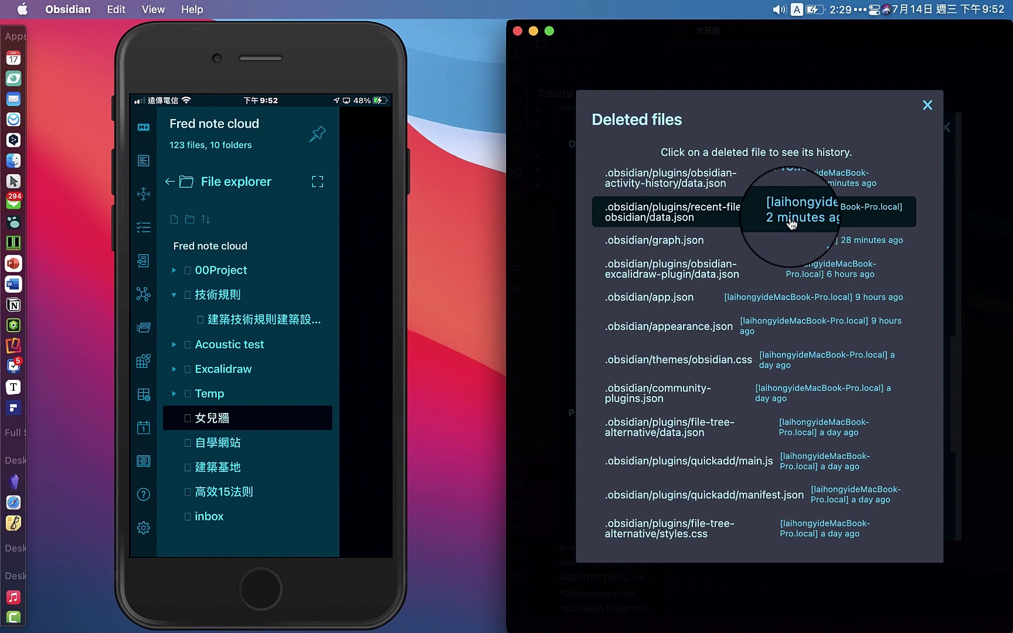
key("Up")
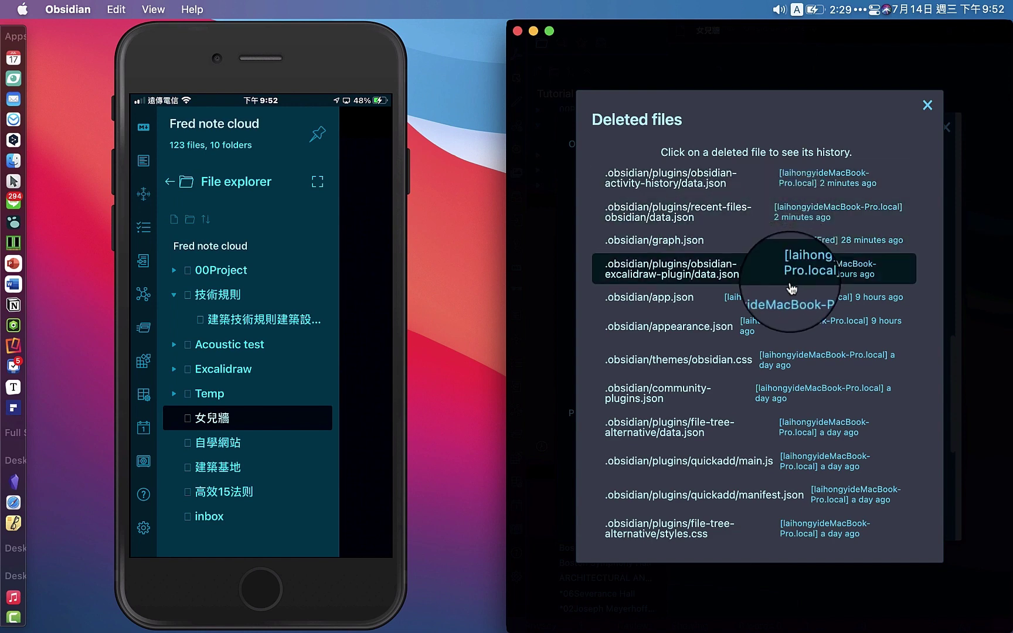
scroll(786, 267, "down", 1)
key("Down")
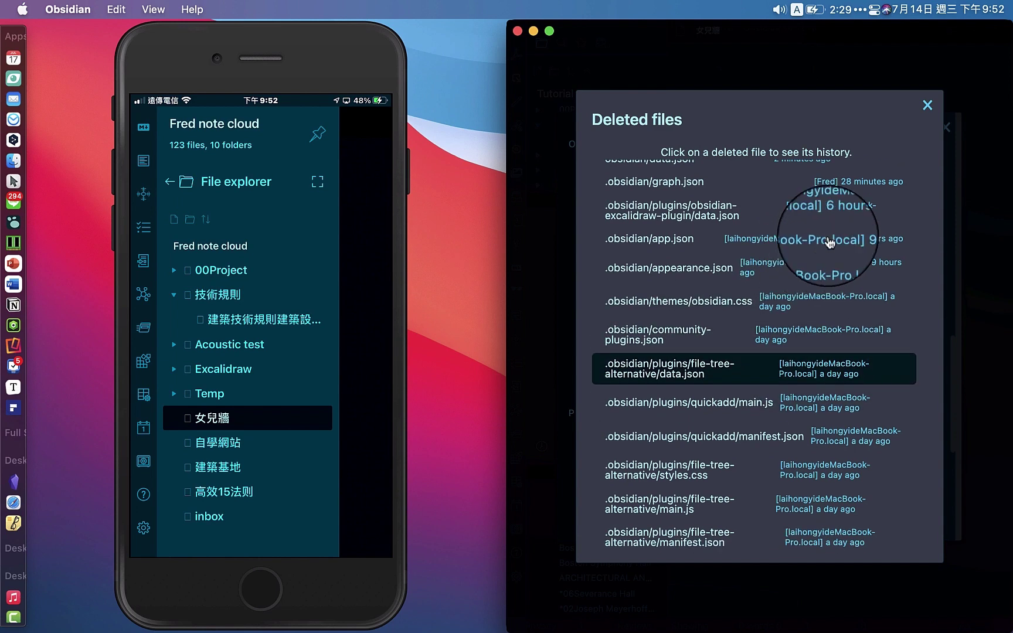
left_click(927, 105)
scroll(836, 364, "down", 2)
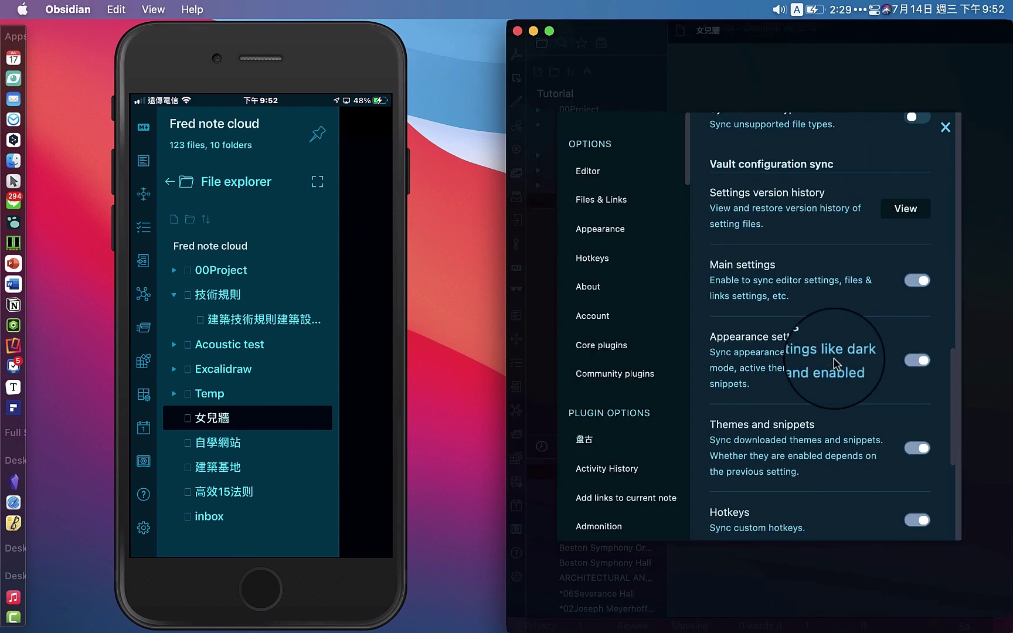